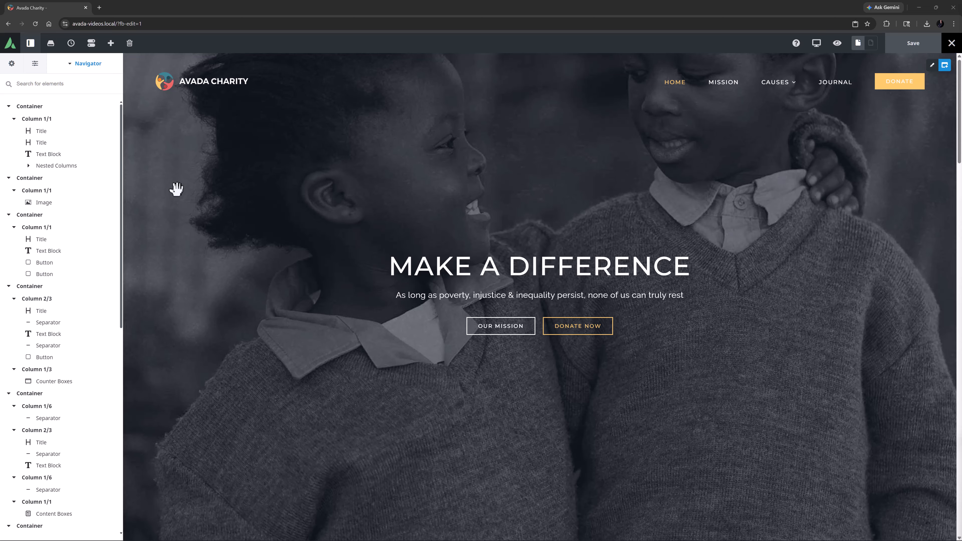
# In the global Button element options, set the Button Border Radius to 25px on all four corners.
pyautogui.click(11, 63)
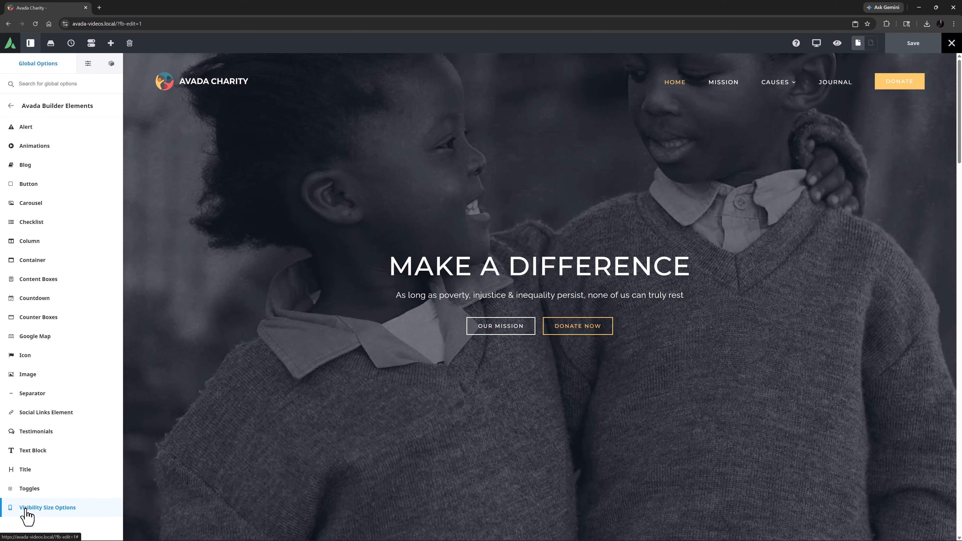
pyautogui.click(40, 184)
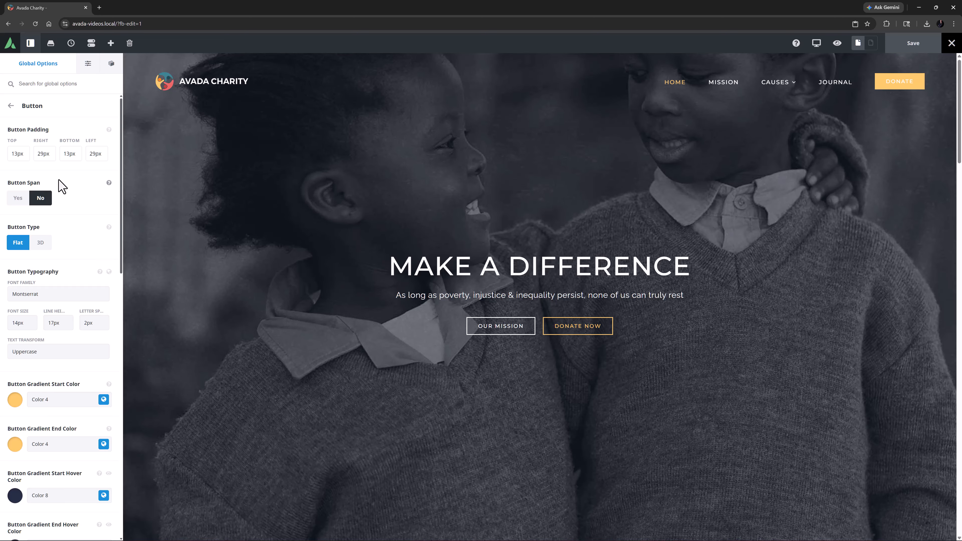
pyautogui.scroll(-7, 77, 208)
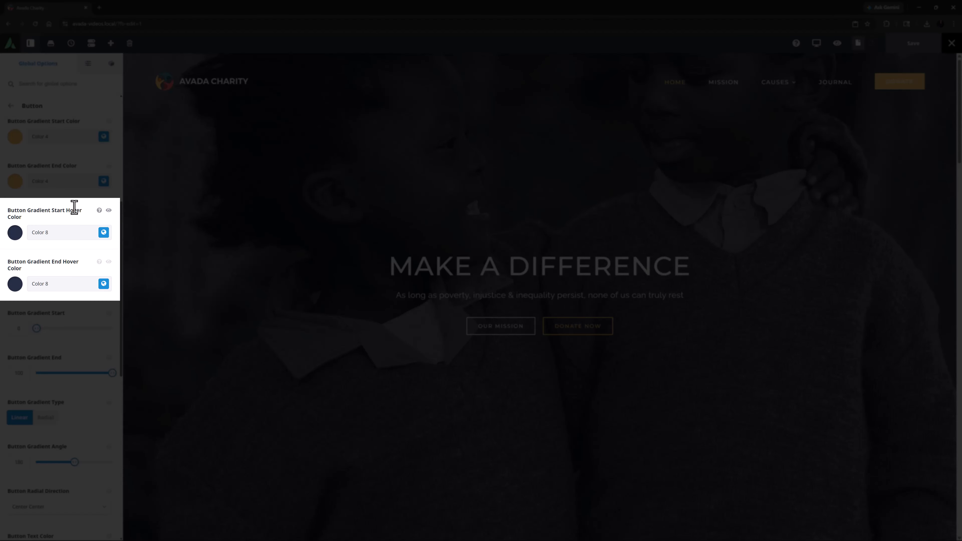
pyautogui.scroll(-9, 74, 212)
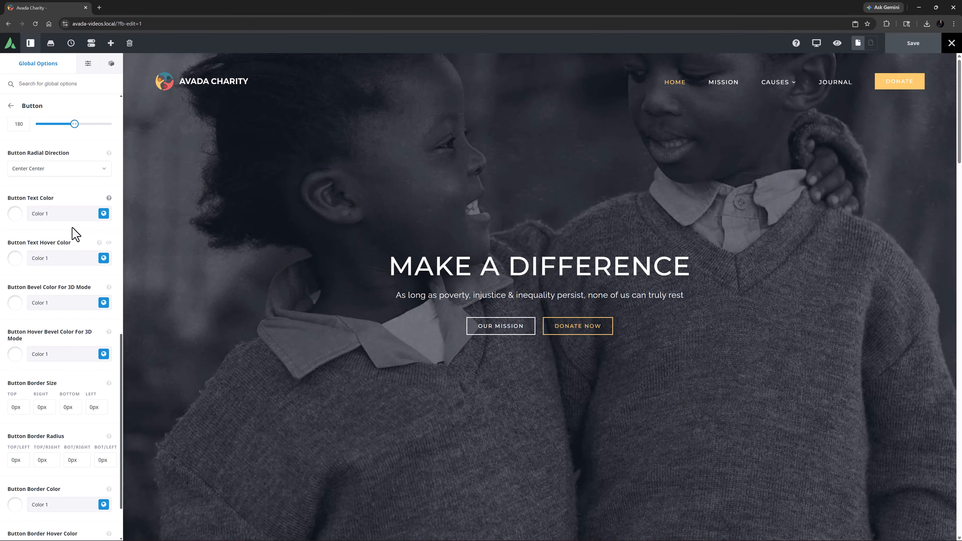
pyautogui.doubleClick(16, 460)
pyautogui.write('25px')
pyautogui.press('Tab')
pyautogui.write('25px')
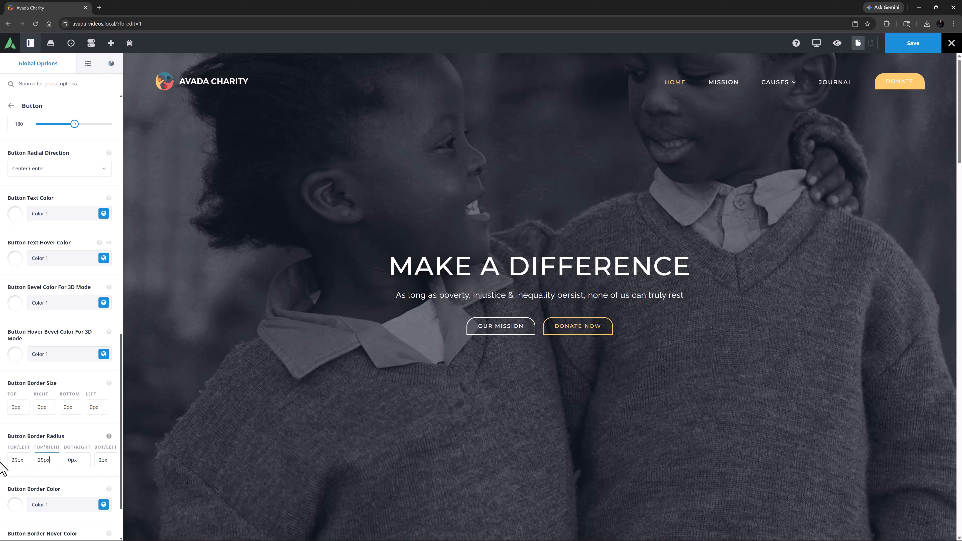
pyautogui.press('Tab')
pyautogui.write('25px')
pyautogui.press('Tab')
pyautogui.write('25px')
# Set the global Button Gradient Start Hover Color and Button Gradient End Hover Color to Color 6.
pyautogui.scroll(9, 6, 464)
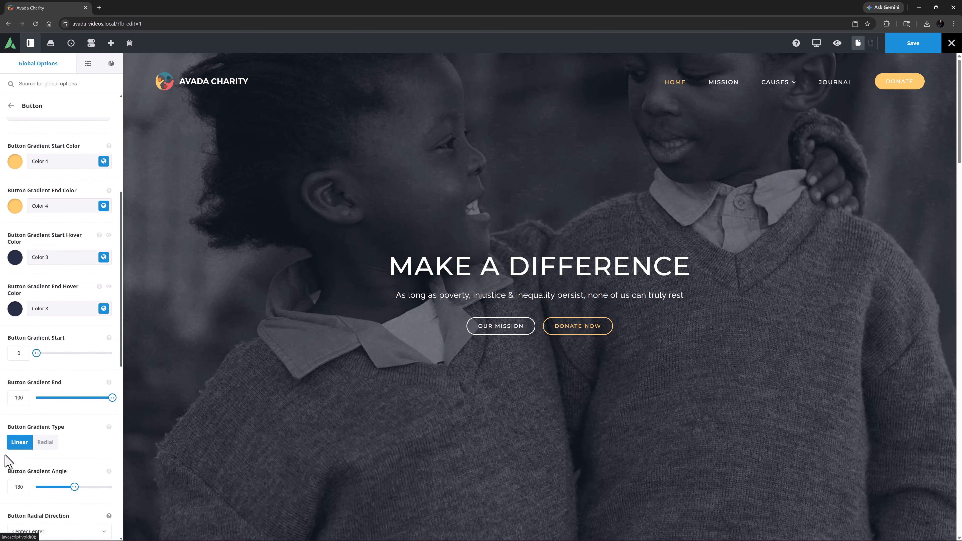
pyautogui.click(104, 270)
pyautogui.click(65, 297)
pyautogui.click(85, 316)
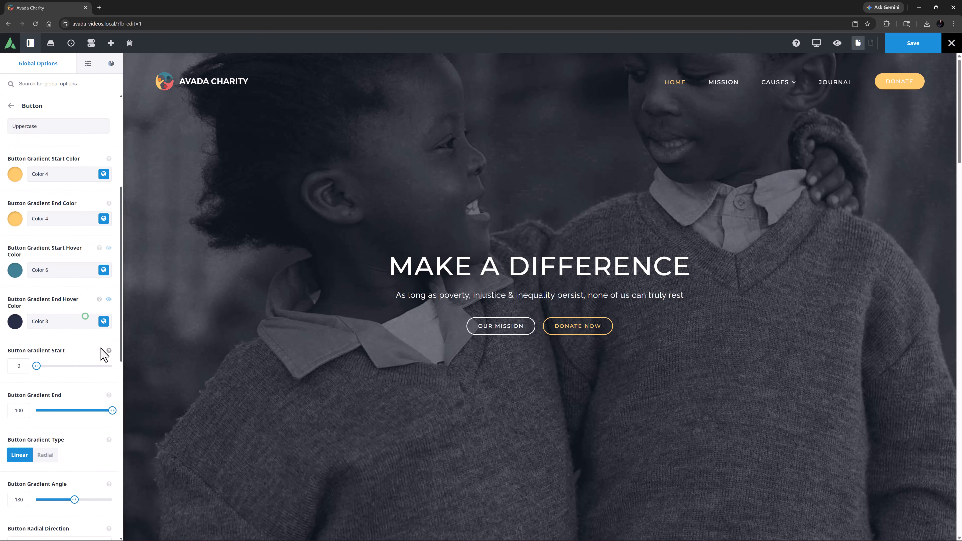
pyautogui.click(103, 322)
pyautogui.click(65, 348)
pyautogui.click(103, 321)
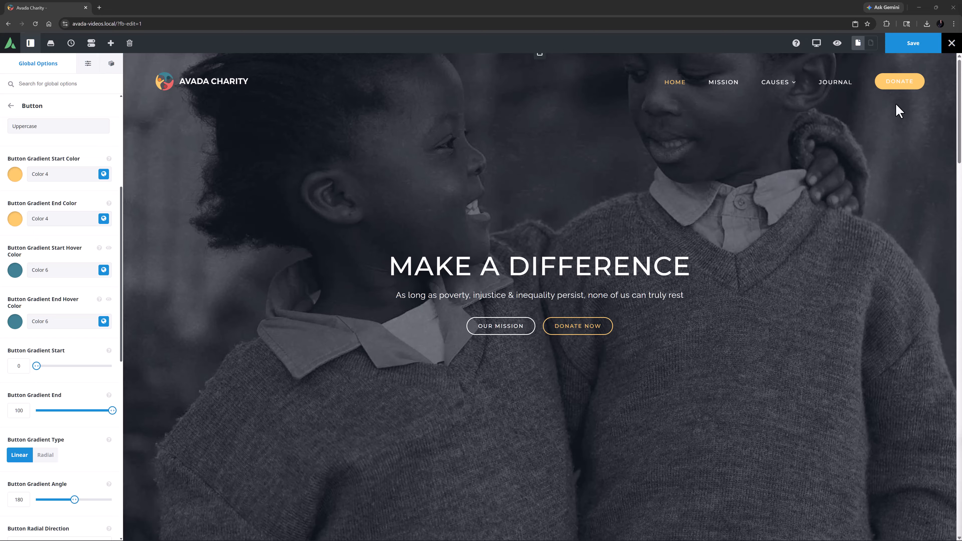
# Examine the page's buttons and the hero Our Mission button's design options, including its default and hover gradient colors and border size.
pyautogui.scroll(-8, 365, 262)
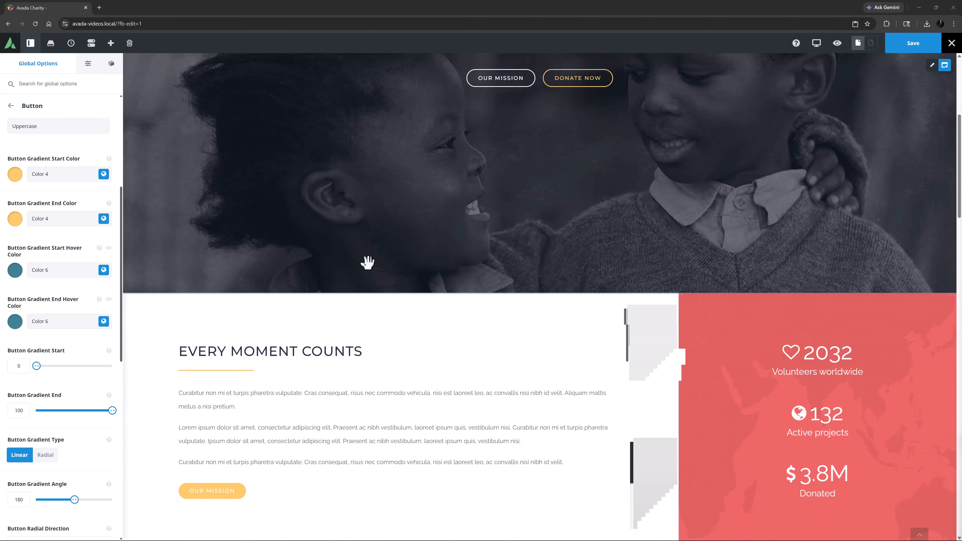
pyautogui.scroll(-8, 341, 360)
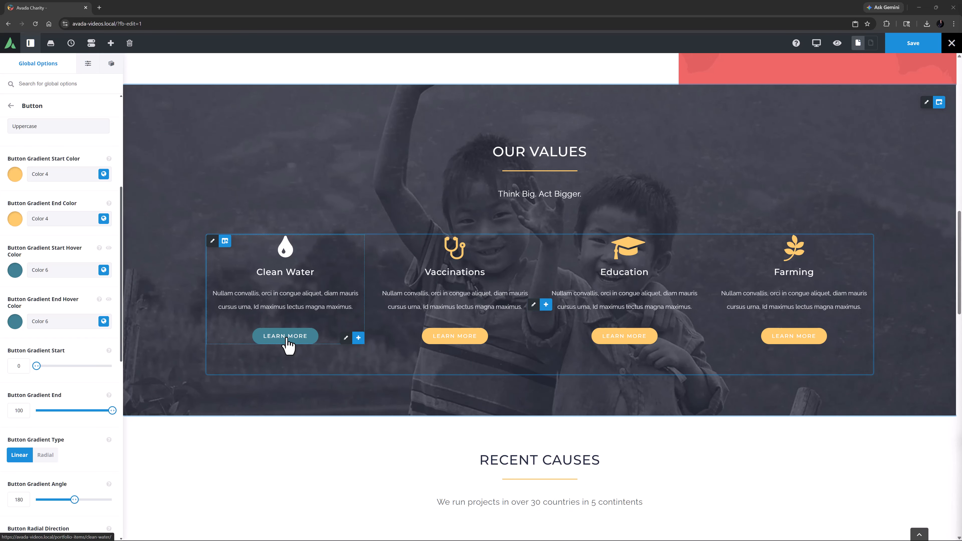
pyautogui.scroll(15, 298, 341)
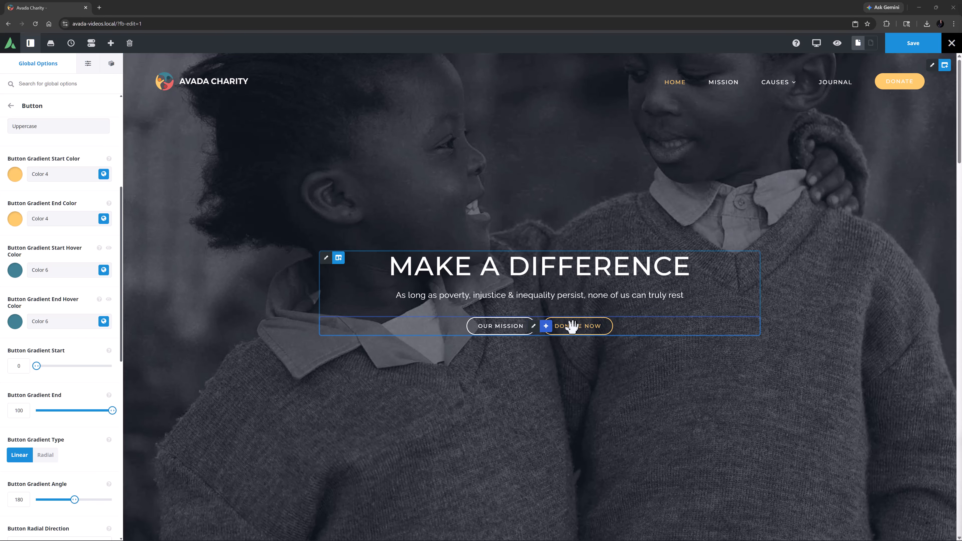
pyautogui.click(495, 326)
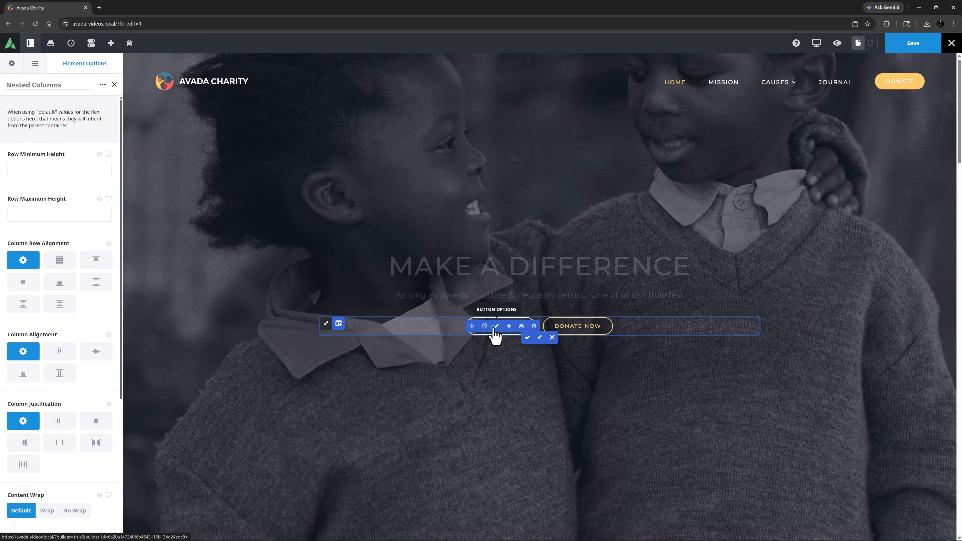
pyautogui.click(496, 326)
pyautogui.click(57, 100)
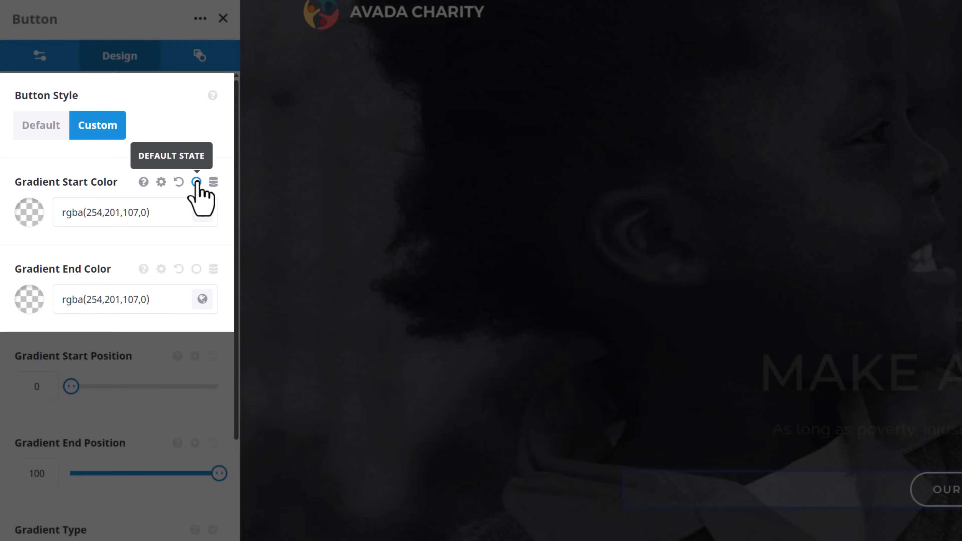
pyautogui.click(197, 182)
pyautogui.click(189, 211)
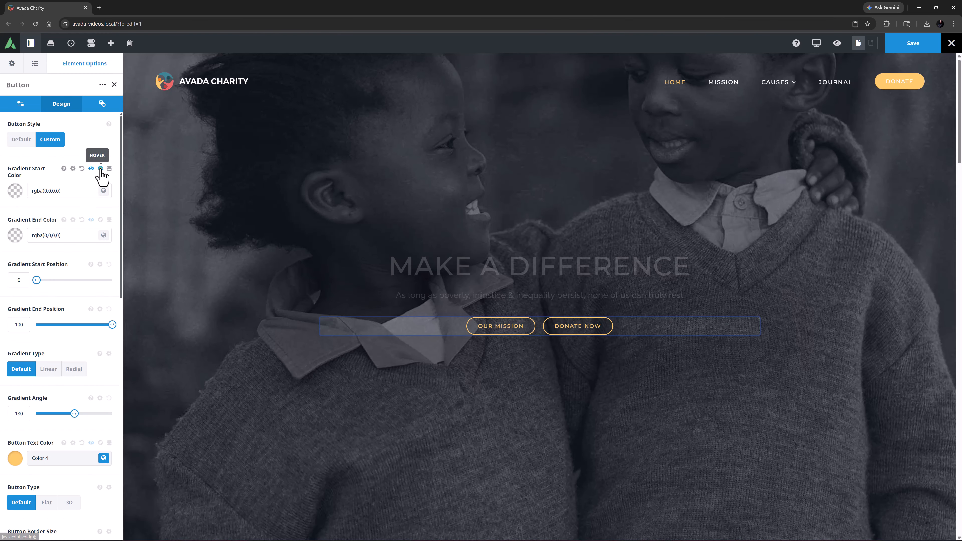
pyautogui.click(101, 169)
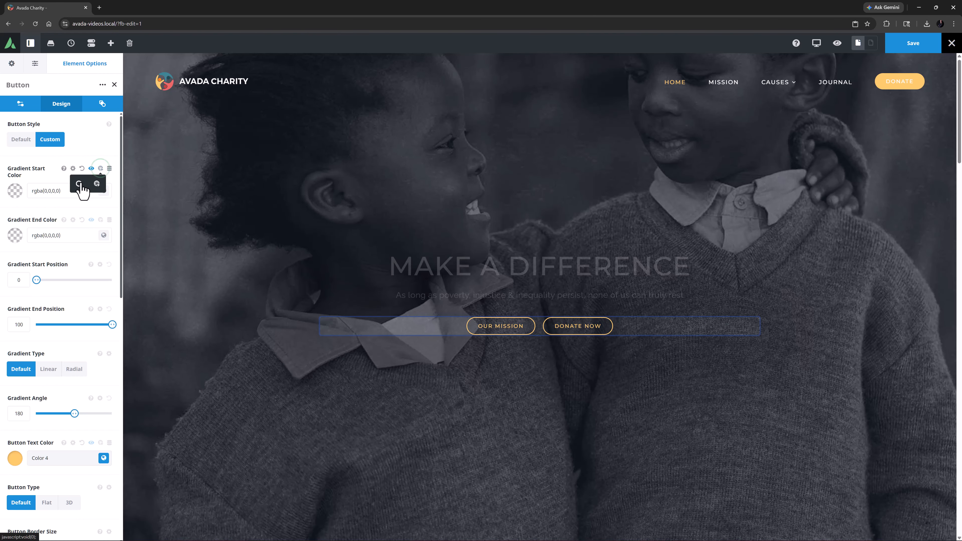
pyautogui.click(80, 184)
pyautogui.click(84, 148)
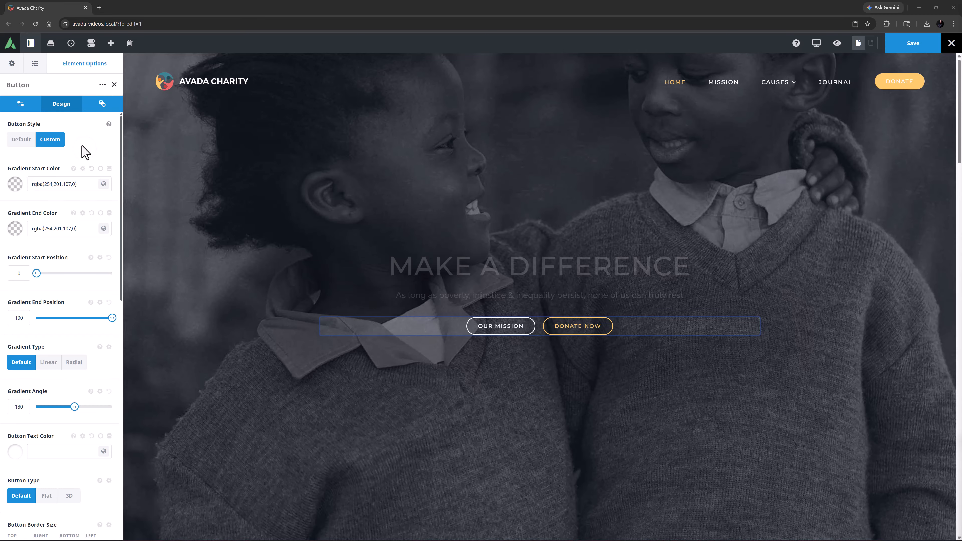
pyautogui.scroll(-7, 54, 279)
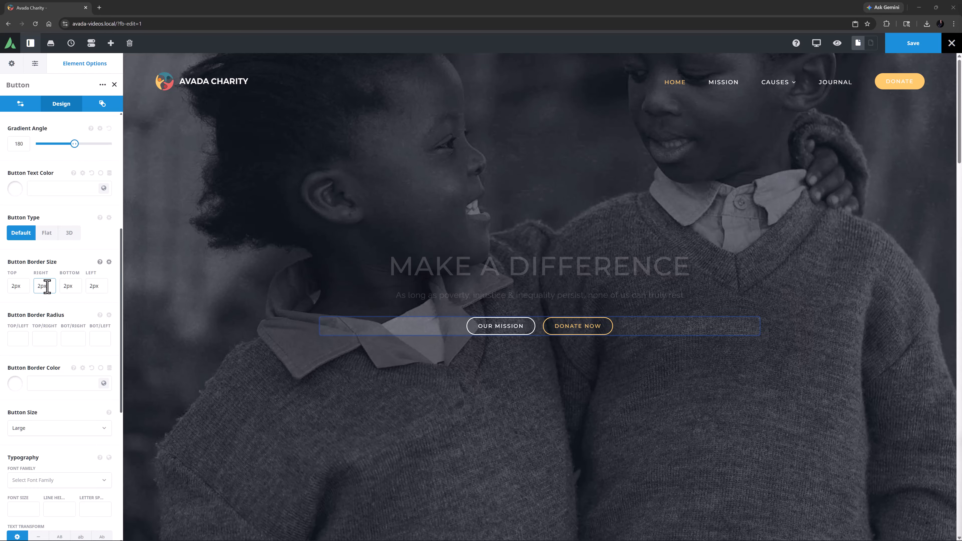
pyautogui.click(527, 348)
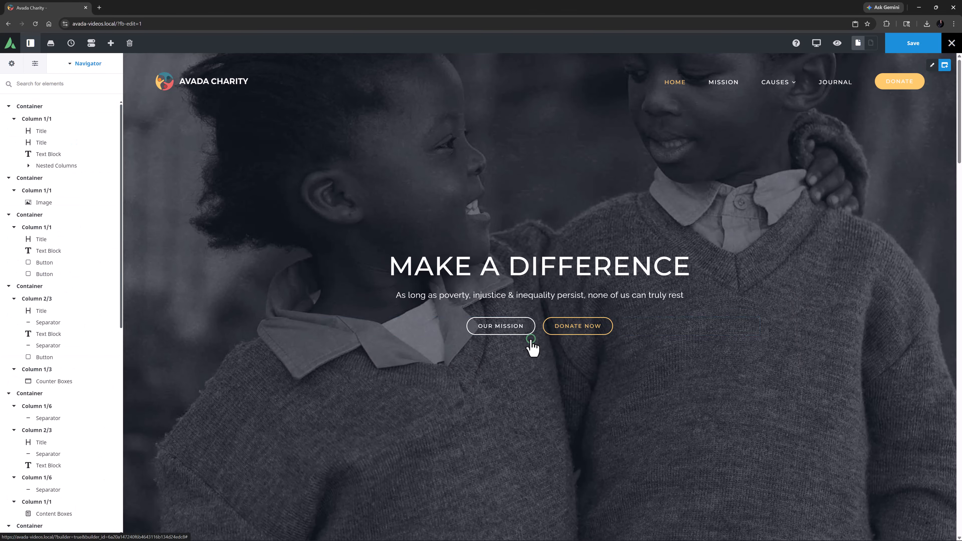
# Set Button Span to Yes for the Our Mission button in the Every Moment Counts section.
pyautogui.scroll(-5, 526, 354)
pyautogui.scroll(-5, 521, 364)
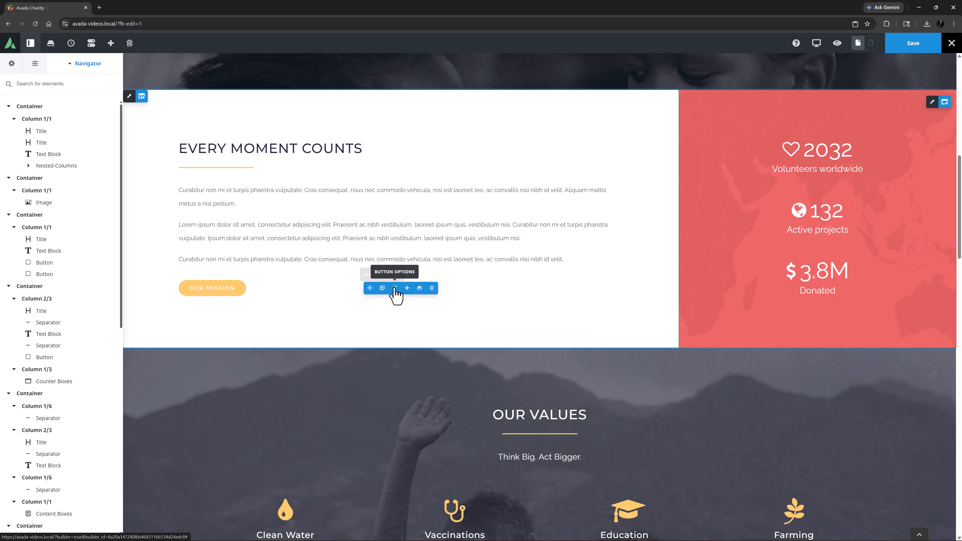
pyautogui.click(395, 288)
pyautogui.click(59, 106)
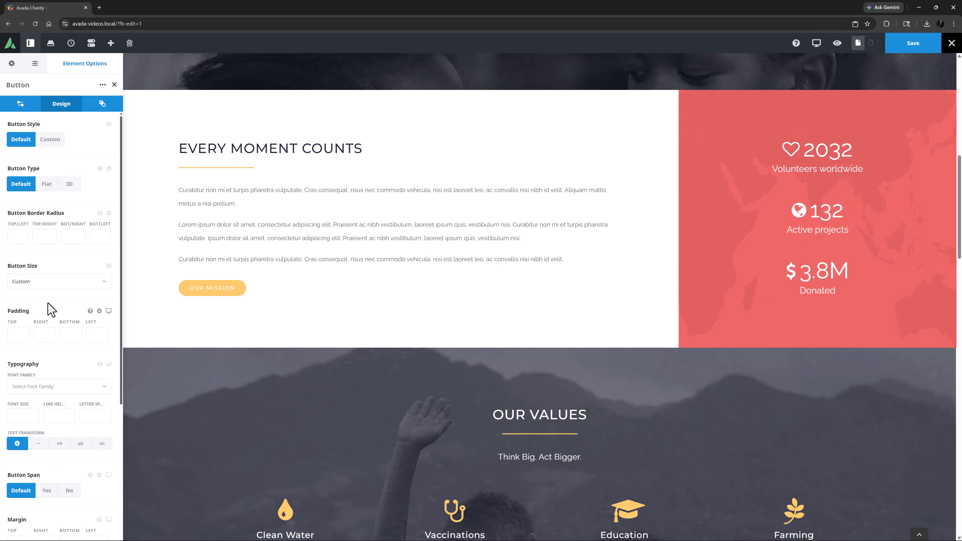
pyautogui.click(45, 490)
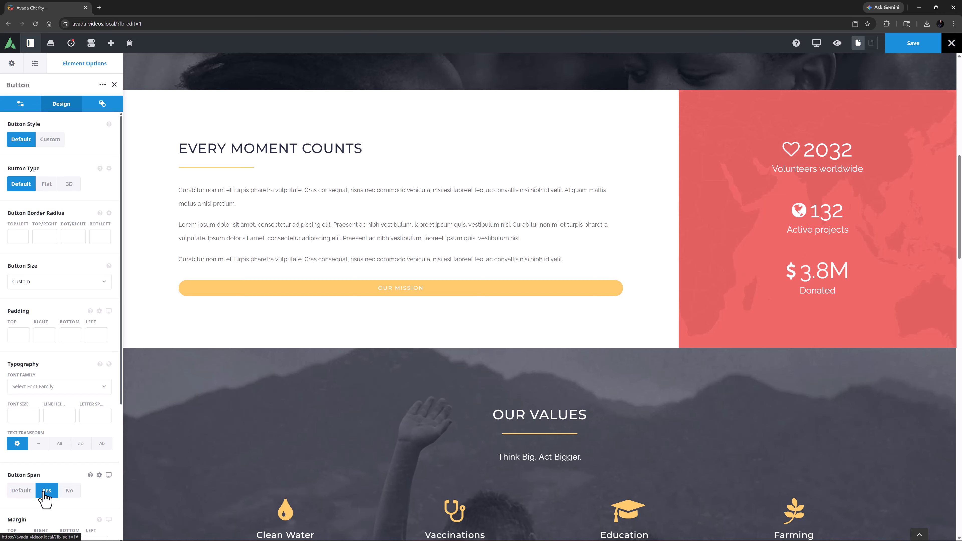
# Review the global options for the Button element and the Column element, including column margins, spacing and responsive widths.
pyautogui.click(15, 63)
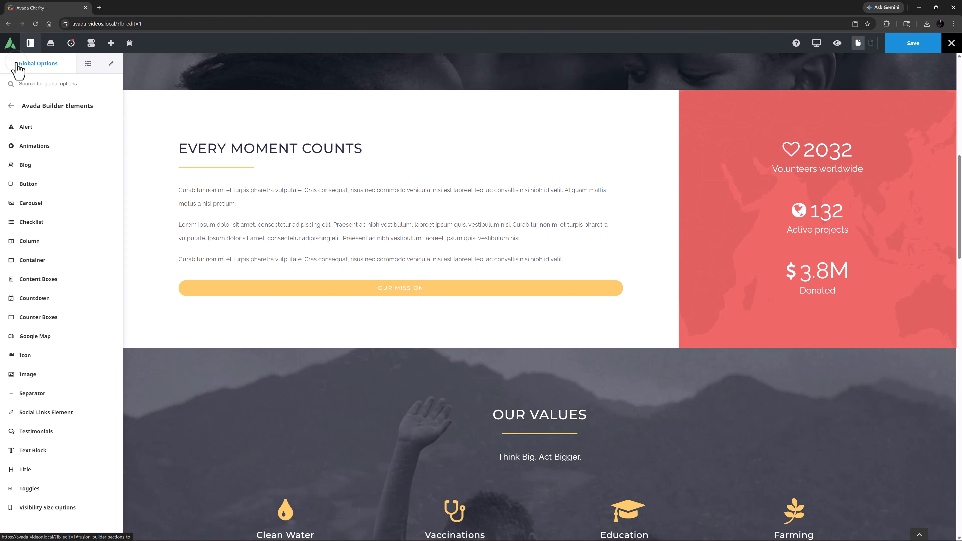
pyautogui.click(18, 184)
pyautogui.scroll(-5, 65, 257)
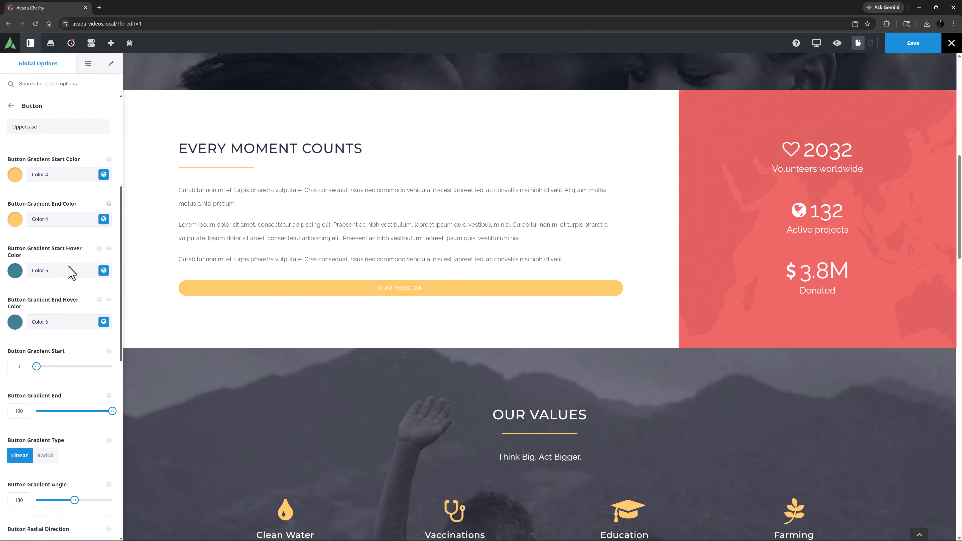
pyautogui.scroll(-10, 70, 275)
pyautogui.click(10, 106)
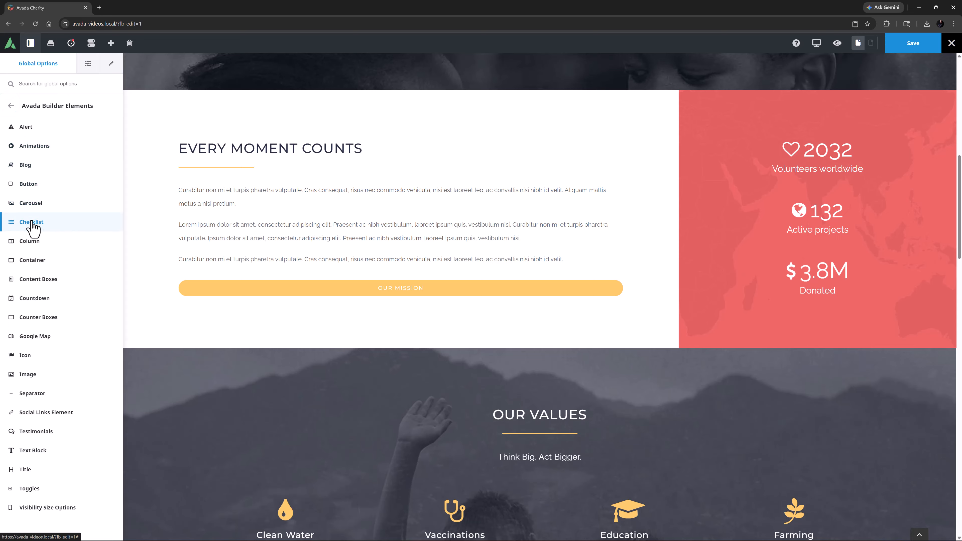
pyautogui.click(31, 241)
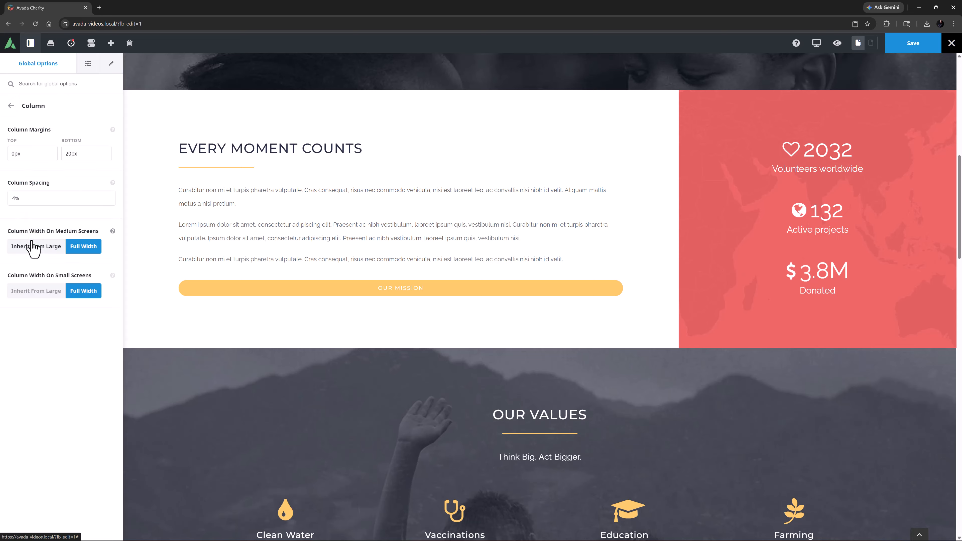
pyautogui.click(11, 106)
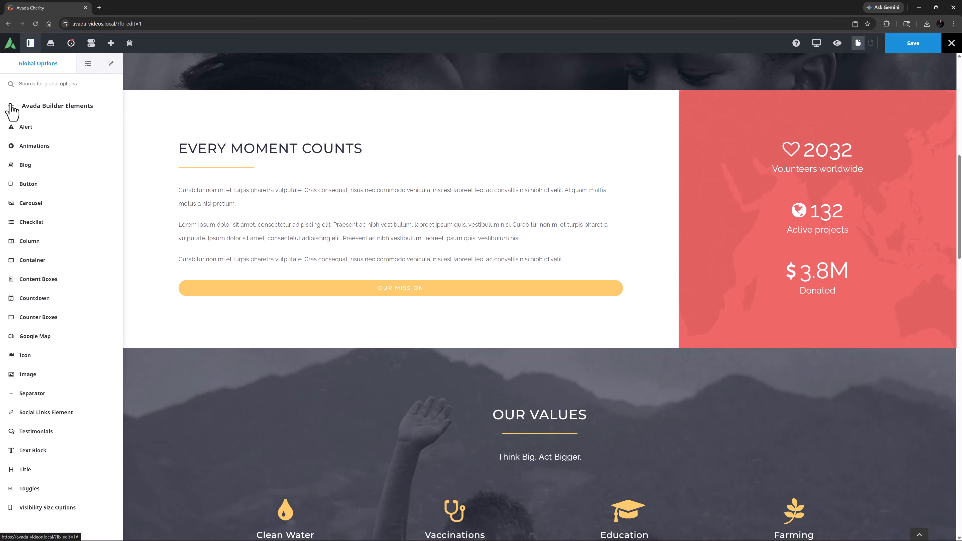
# View the library's save options for the Every Moment Counts section's Our Mission button without saving the element.
pyautogui.click(395, 288)
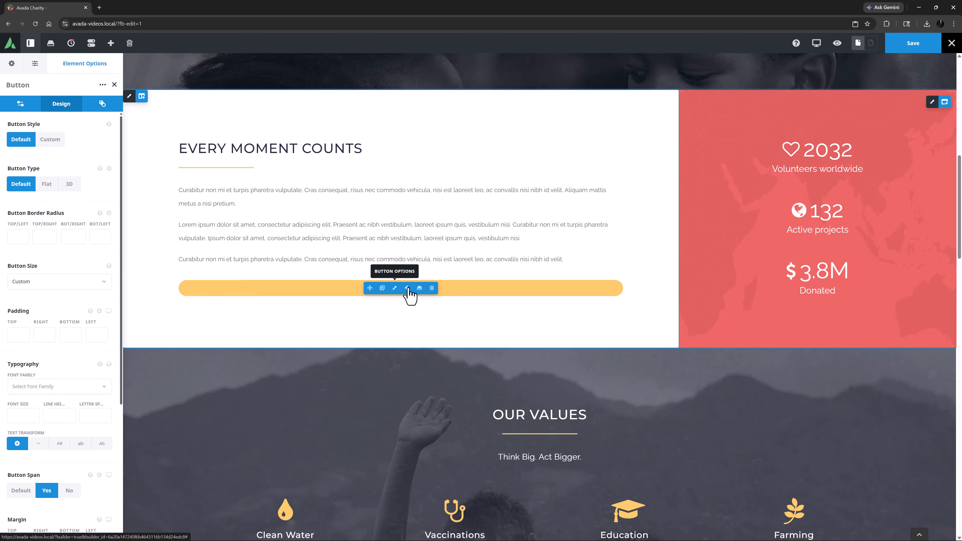
pyautogui.click(419, 289)
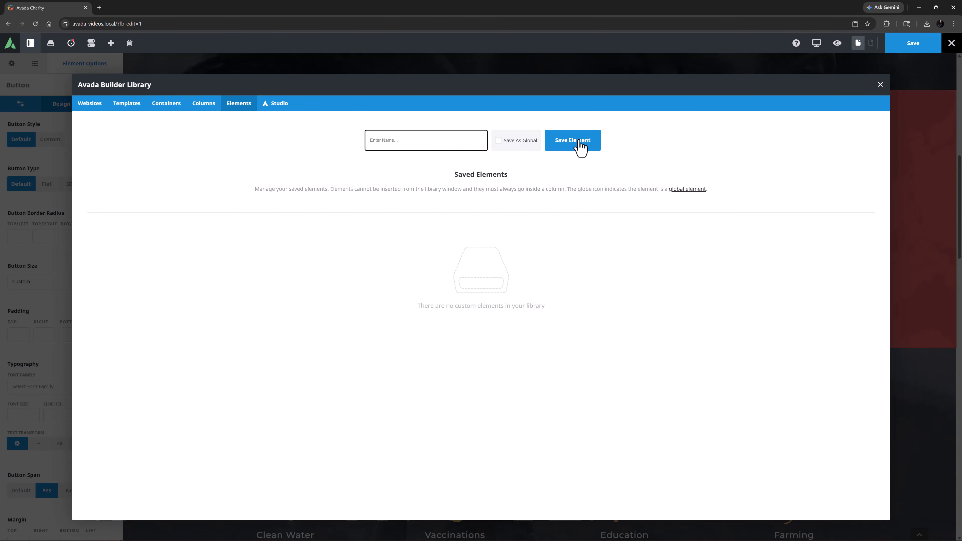
pyautogui.click(878, 85)
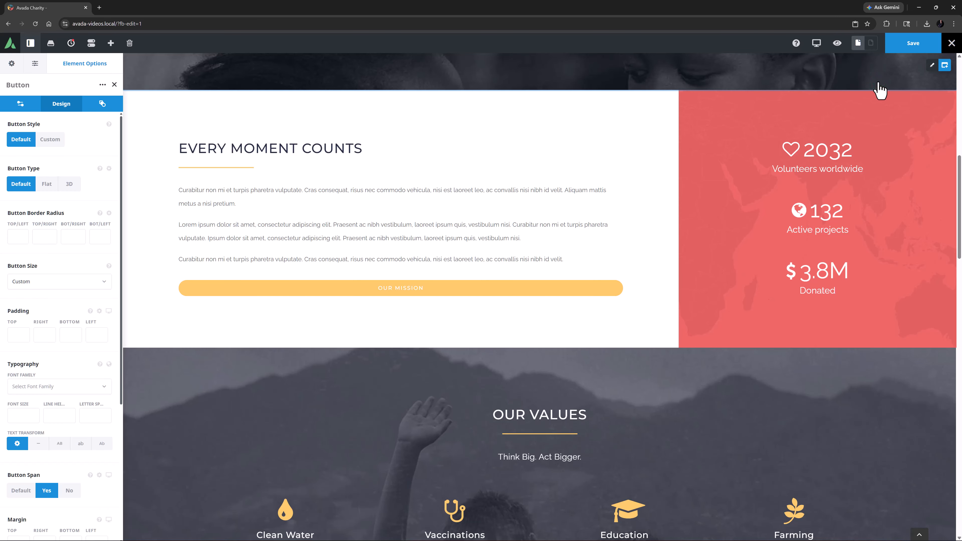